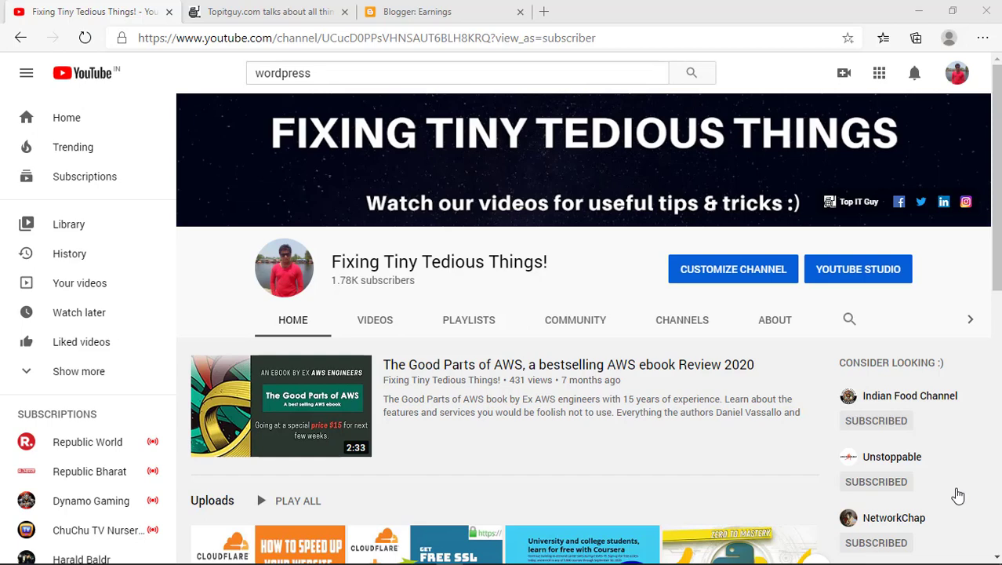
# Step: On topitguy.com, open the chat bubble's Send message form with Name, Email and Message fields
pyautogui.click(309, 11)
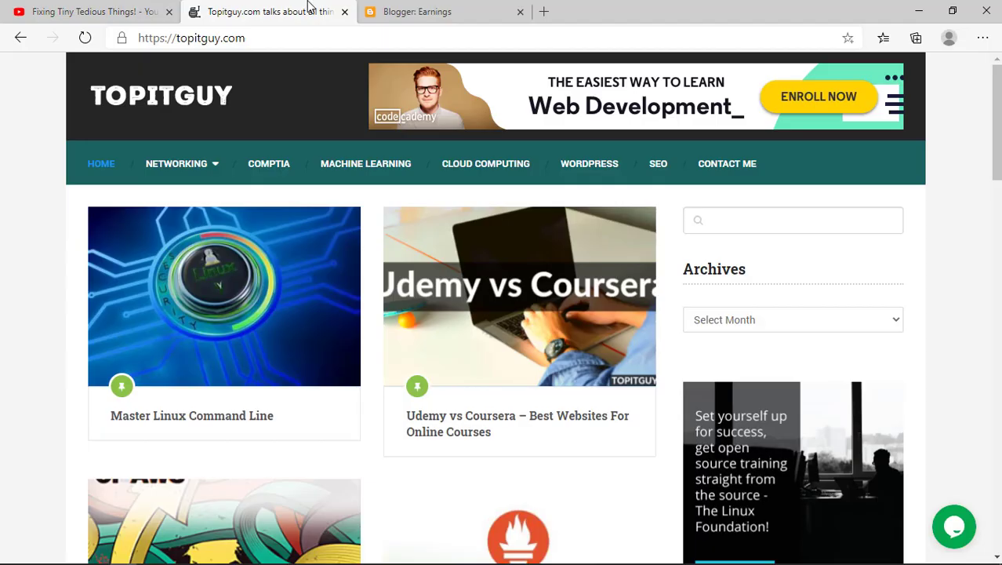
pyautogui.click(955, 527)
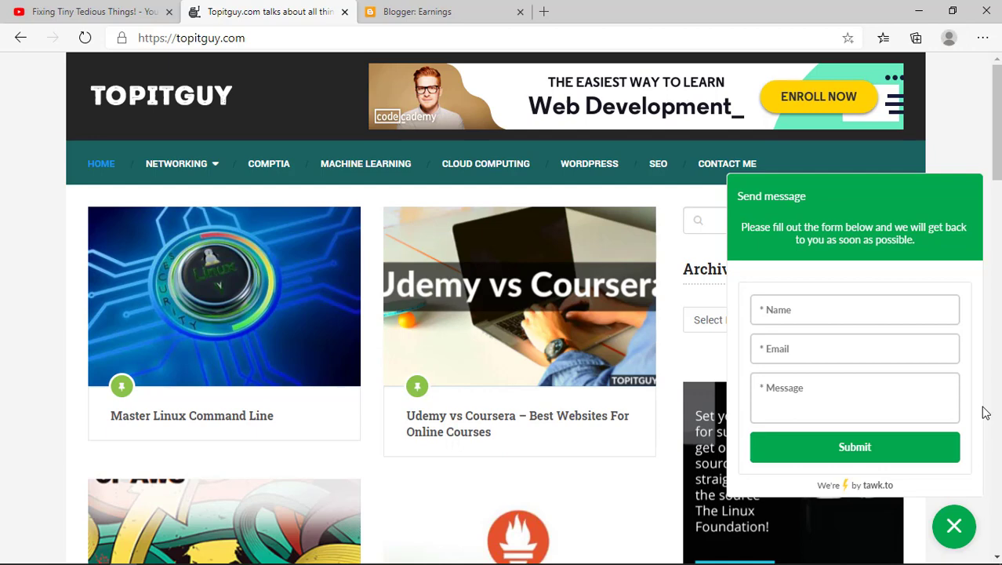
# Step: Load gumakkad.com in a new tab beside the Blogger earnings page and scroll through it
pyautogui.click(462, 11)
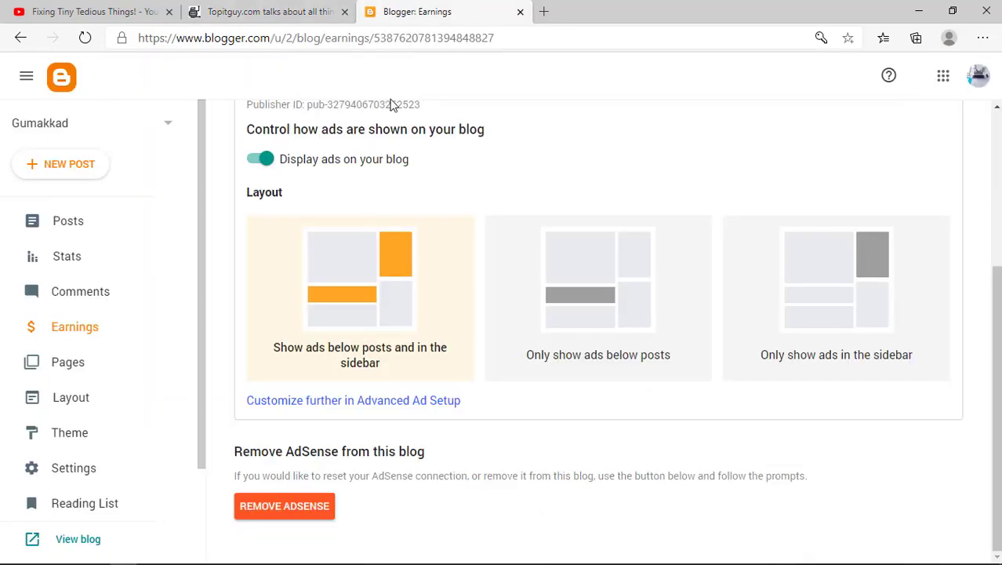
pyautogui.click(546, 11)
pyautogui.write('guma')
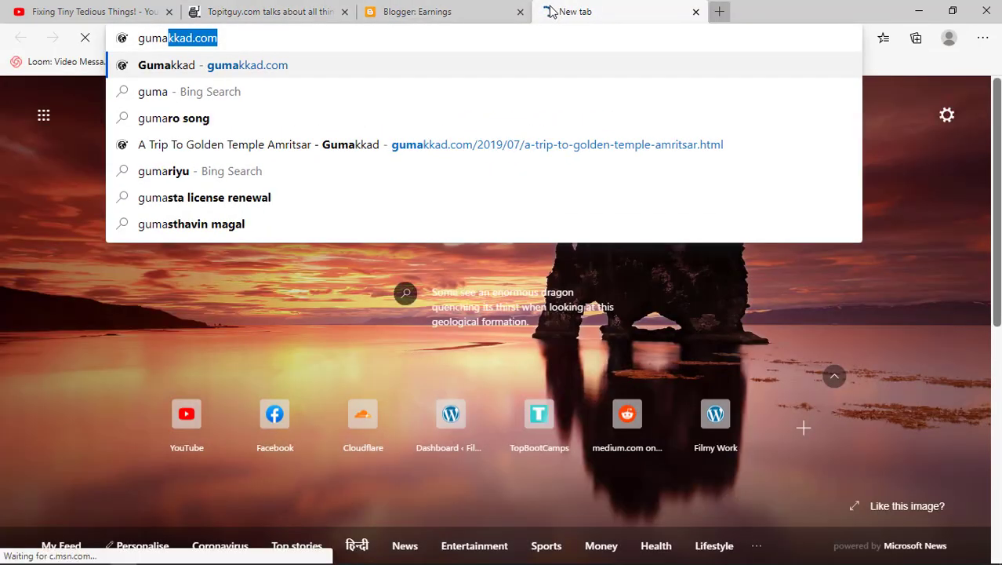
pyautogui.press('Return')
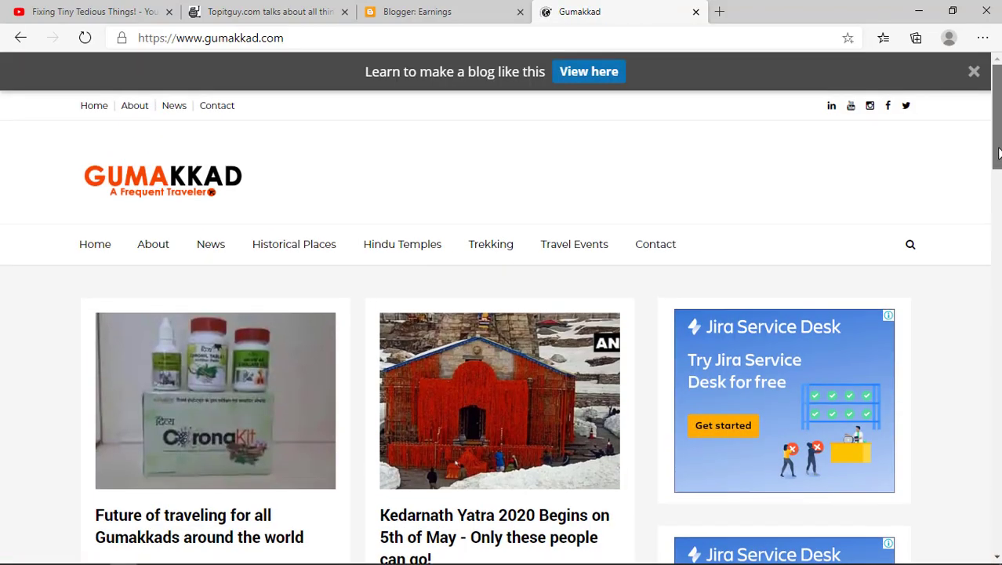
pyautogui.scroll(-3, 1000, 250)
pyautogui.scroll(-3, 999, 249)
pyautogui.moveTo(999, 249)
pyautogui.mouseDown()
pyautogui.moveTo(999, 349)
pyautogui.moveTo(969, 114)
pyautogui.mouseUp()
pyautogui.click(721, 12)
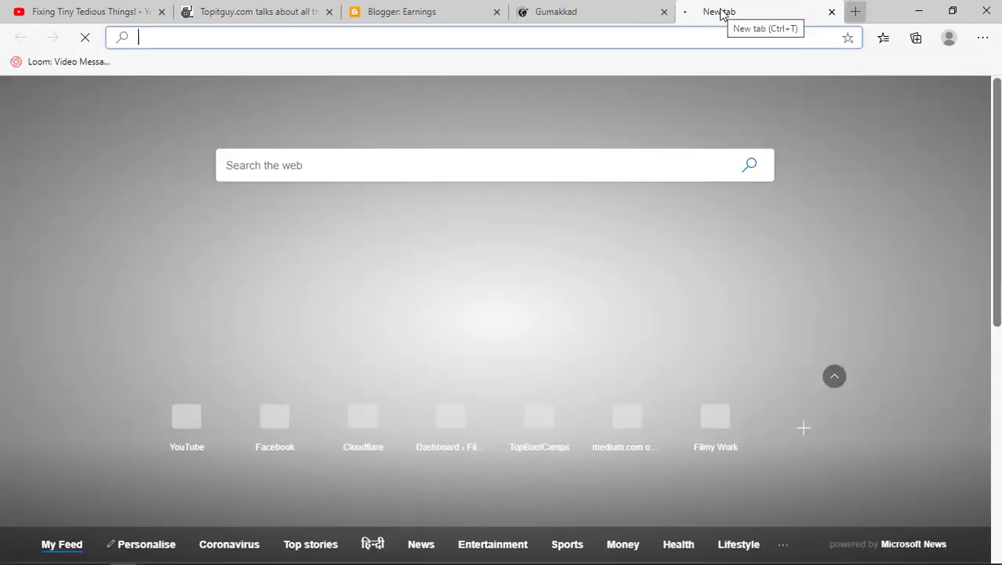
pyautogui.write('taw')
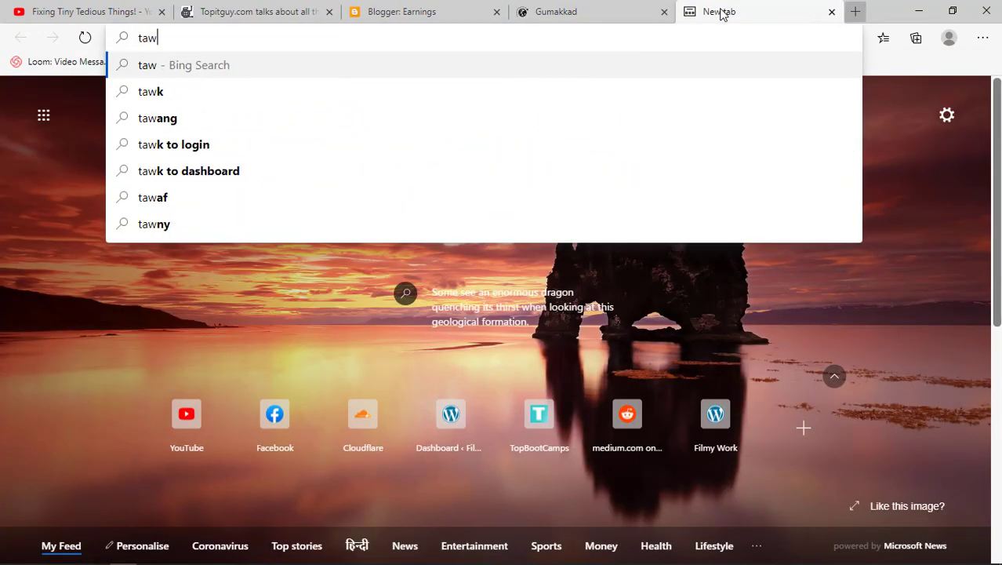
pyautogui.write('k.y')
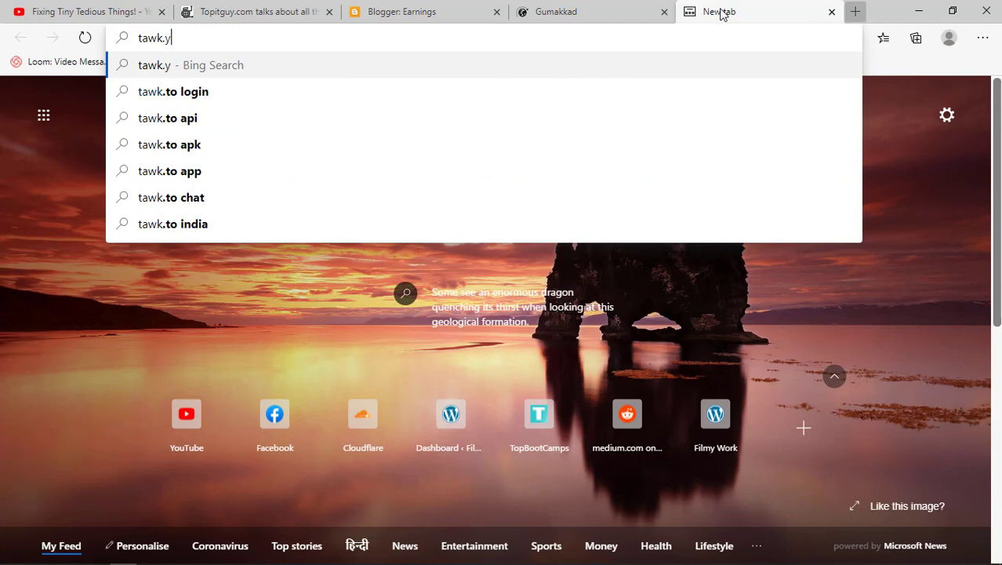
pyautogui.press('Num_Lock')
pyautogui.press('BackSpace')
pyautogui.write('to')
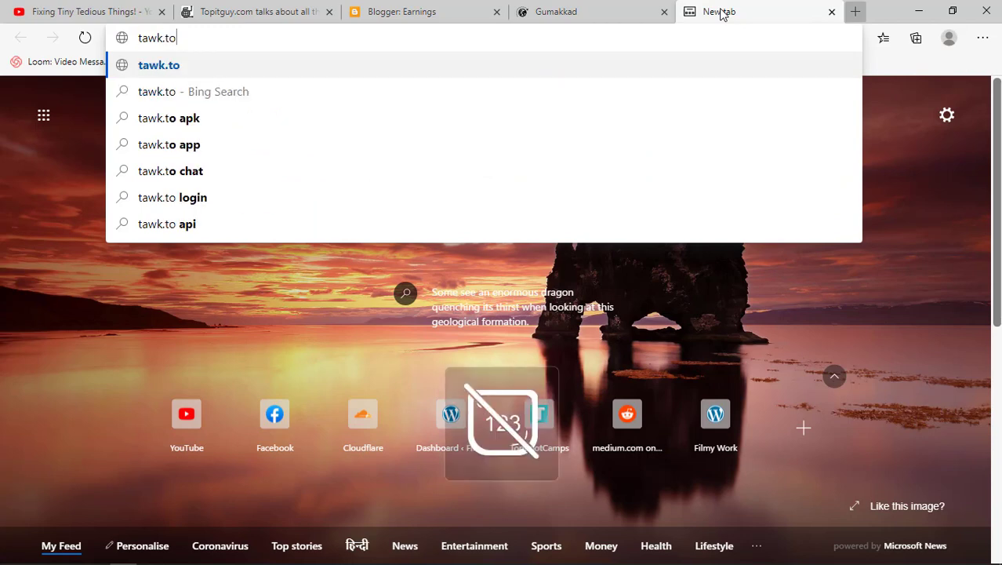
pyautogui.press('Return')
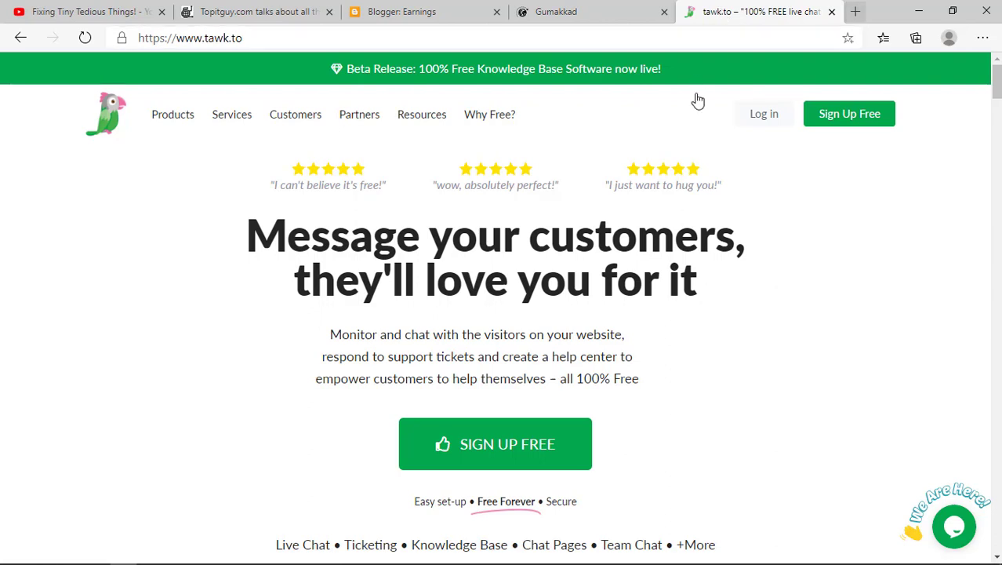
pyautogui.moveTo(680, 282); pyautogui.dragTo(741, 229)
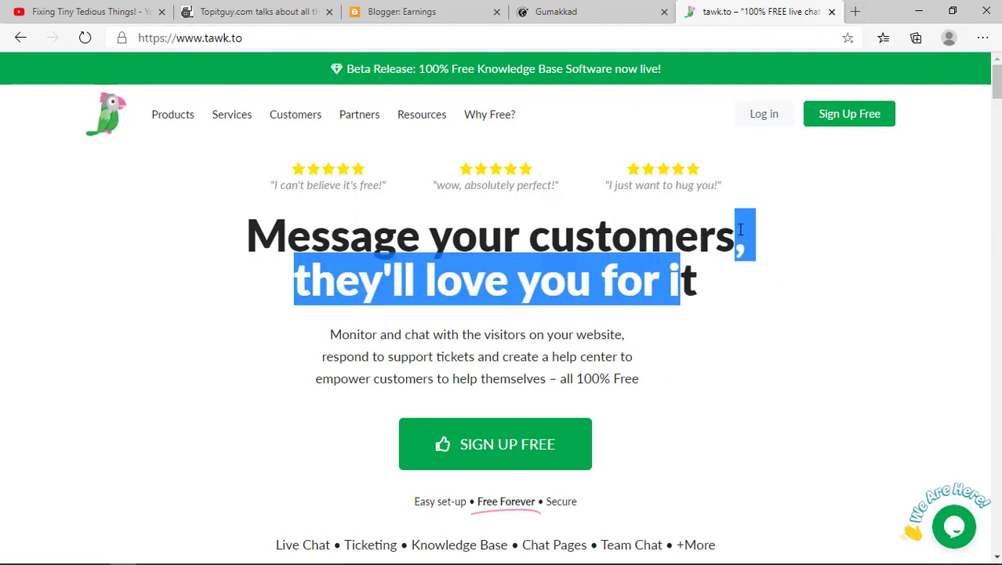
# Step: Sign up for a free tawk.to account with the autofilled name and email and a new password
pyautogui.click(869, 117)
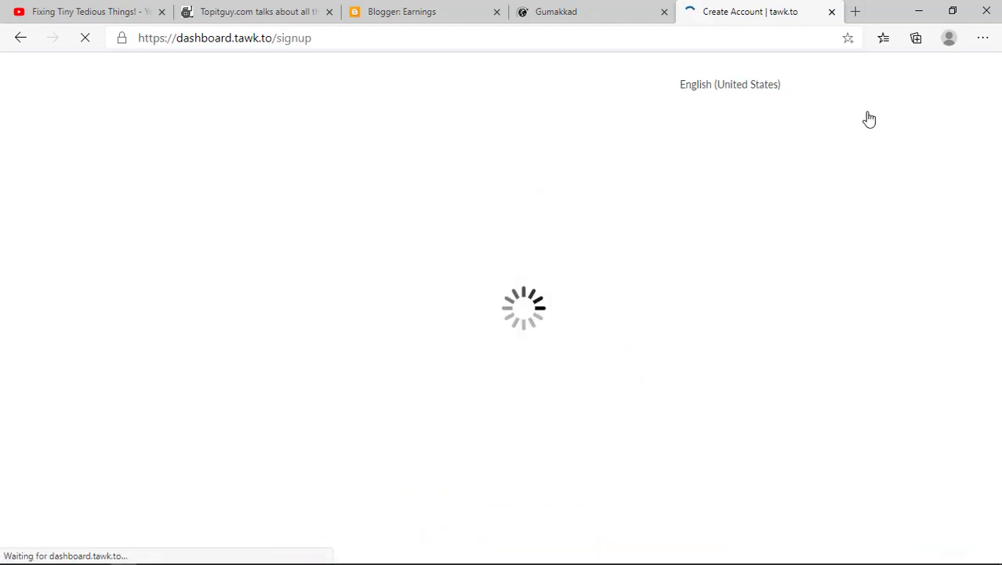
pyautogui.click(536, 244)
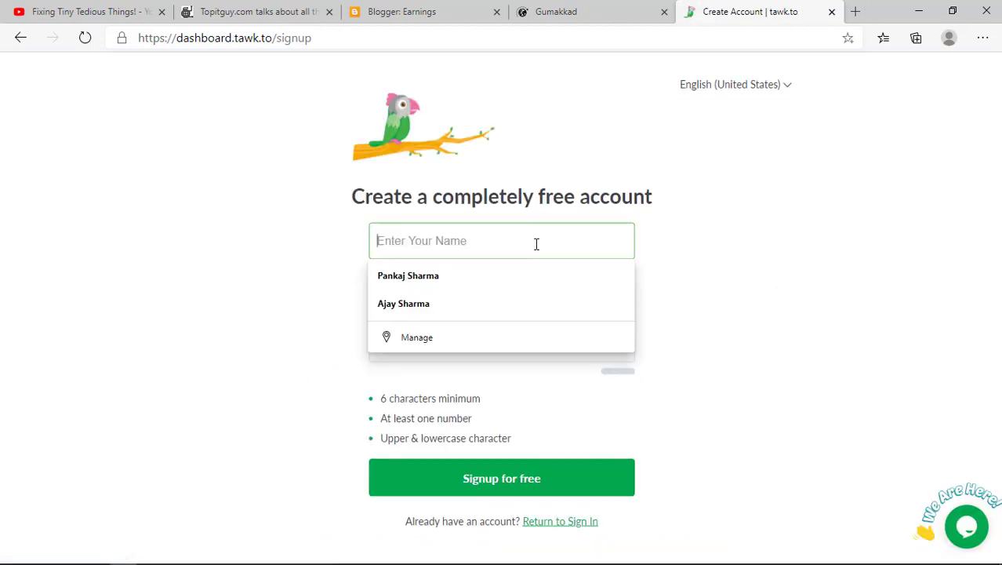
pyautogui.click(488, 272)
pyautogui.click(451, 283)
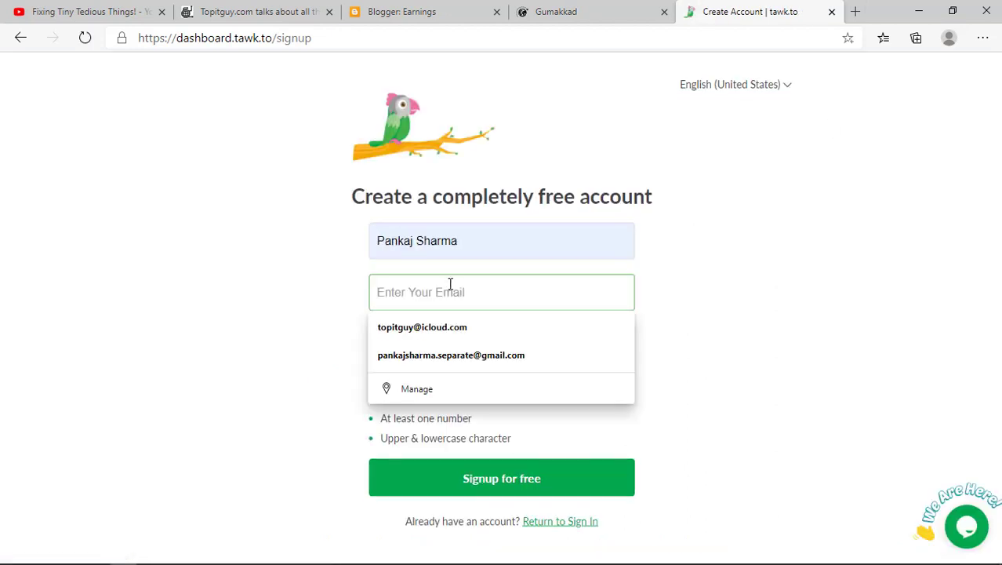
pyautogui.click(443, 354)
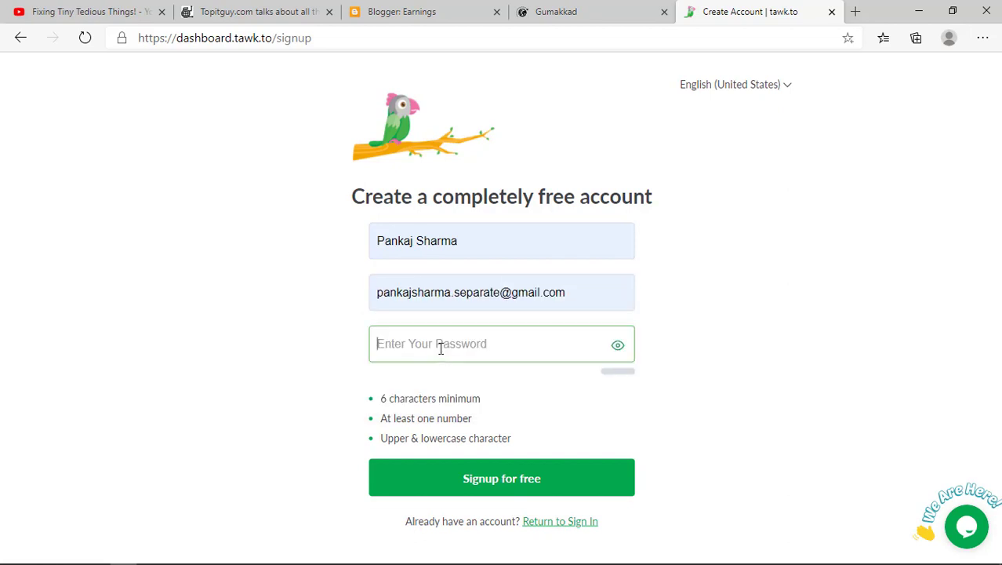
pyautogui.write('•')
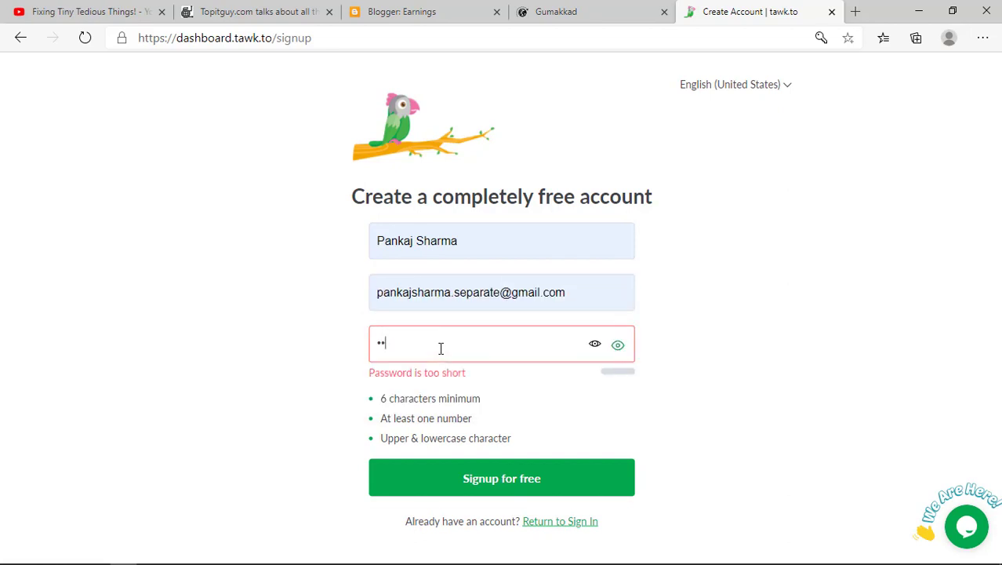
pyautogui.write('••••••')
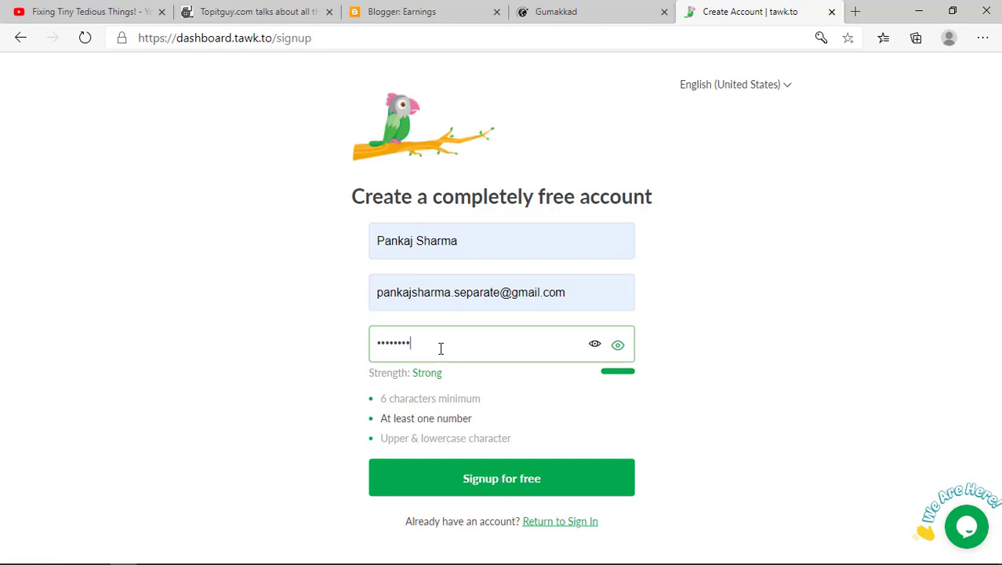
pyautogui.click(518, 490)
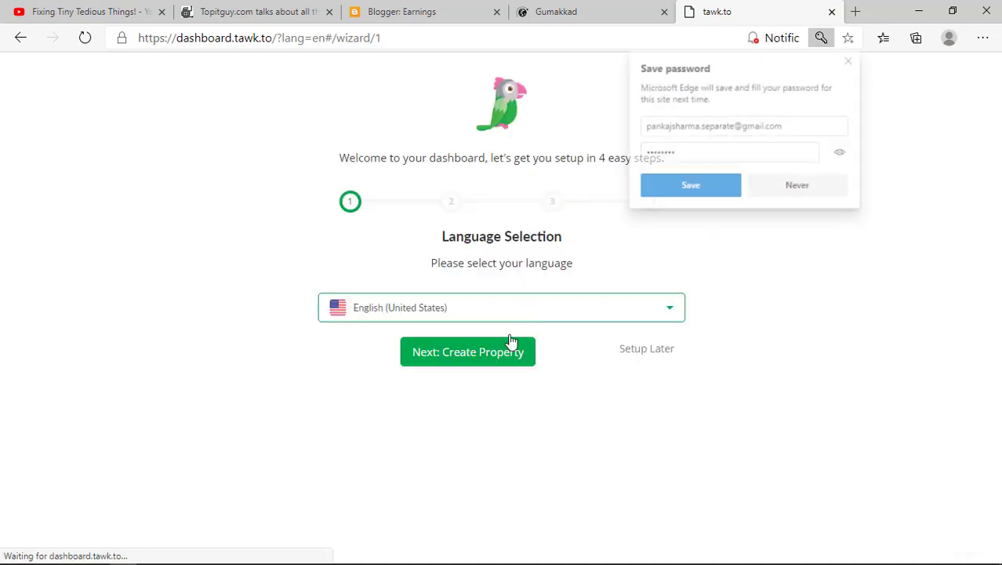
# Step: Save the new password in the browser and enter Gumakkad as the property's site name
pyautogui.click(716, 179)
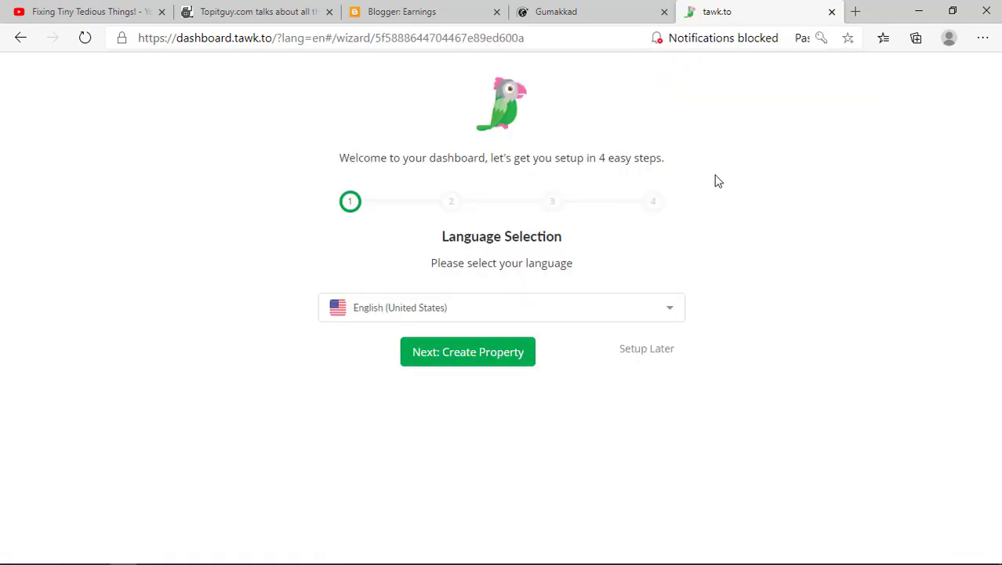
pyautogui.click(450, 367)
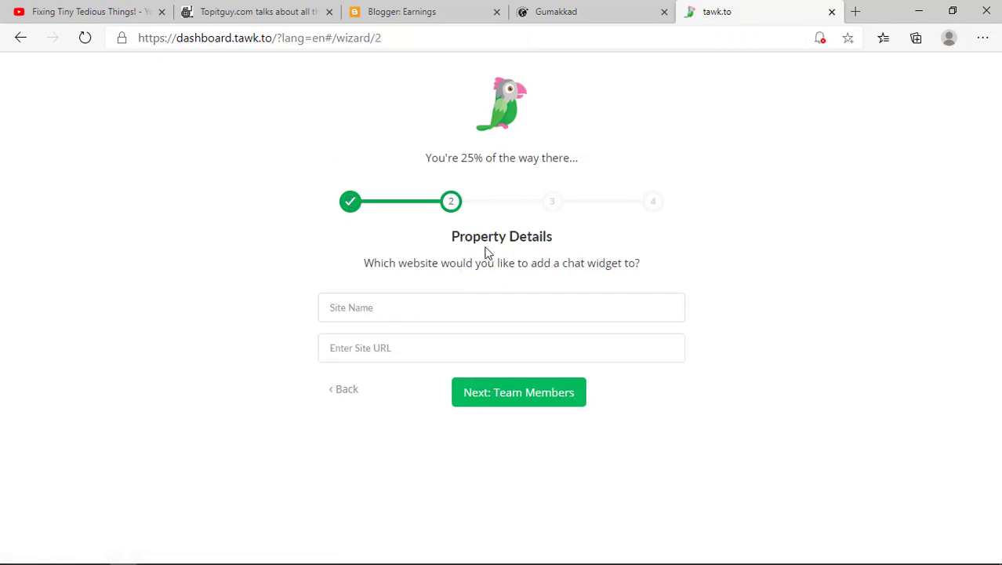
pyautogui.click(443, 308)
pyautogui.write('Gumakkad')
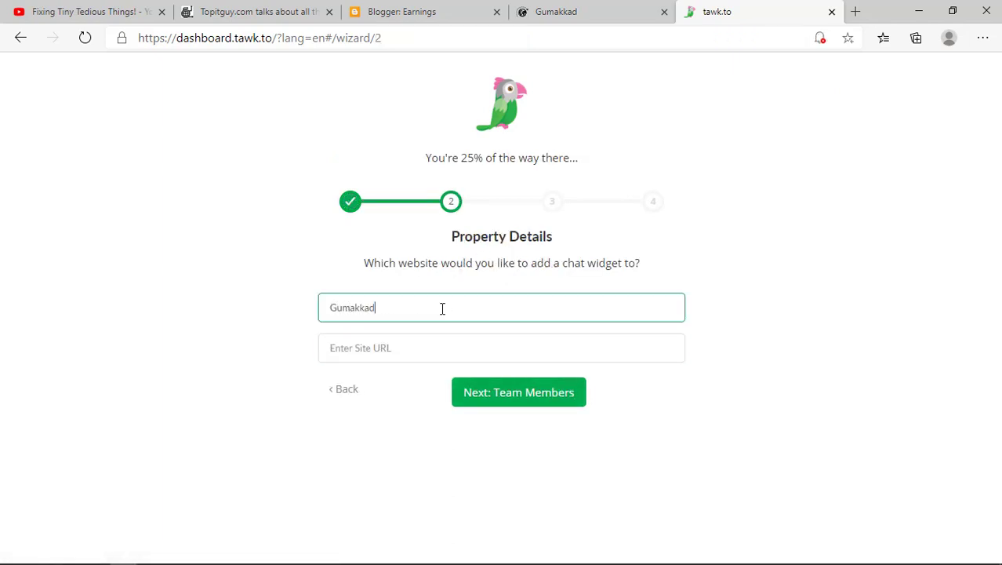
pyautogui.click(394, 353)
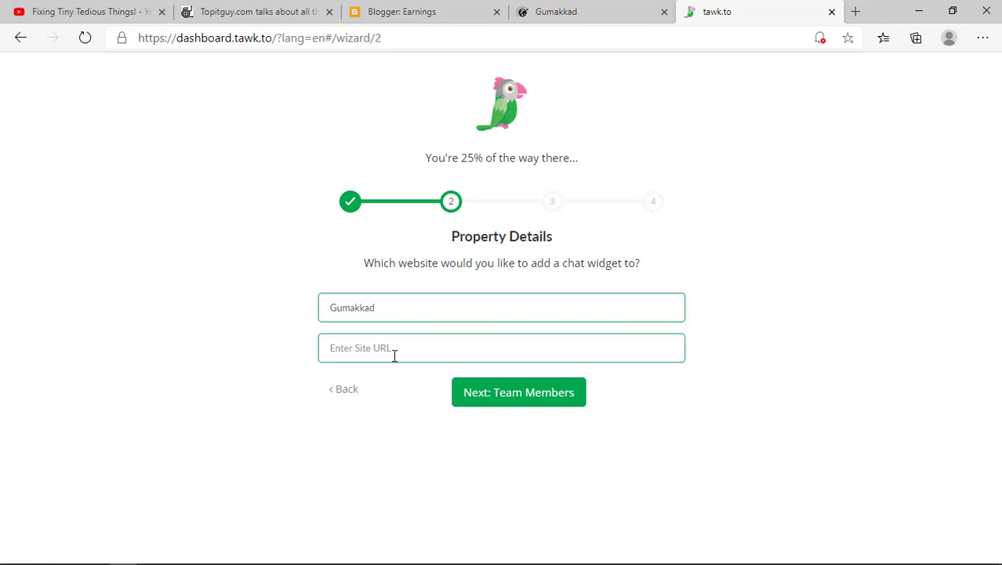
pyautogui.write('http')
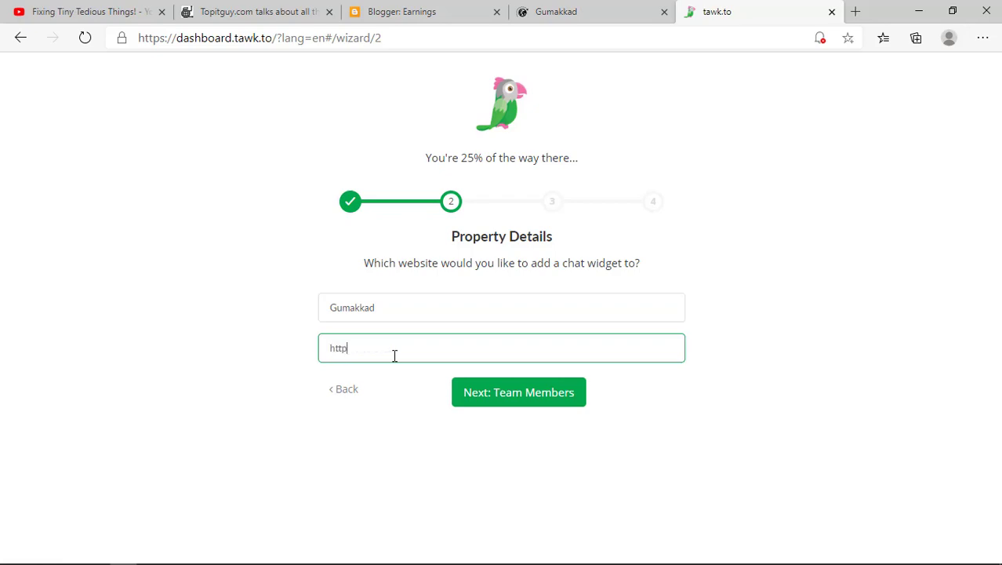
pyautogui.click(257, 11)
pyautogui.click(545, 11)
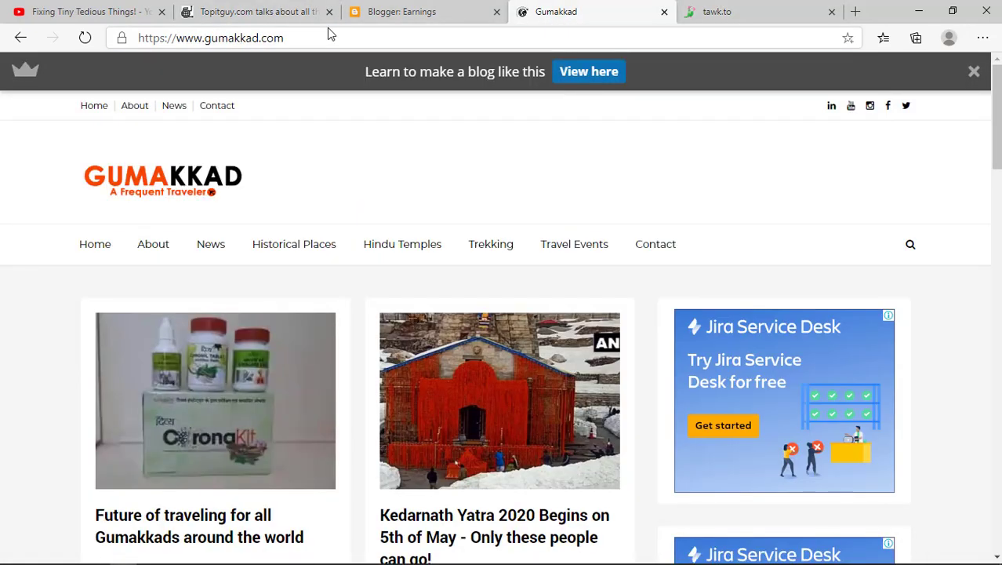
pyautogui.doubleClick(329, 35)
pyautogui.hotkey('ctrl', 'a')
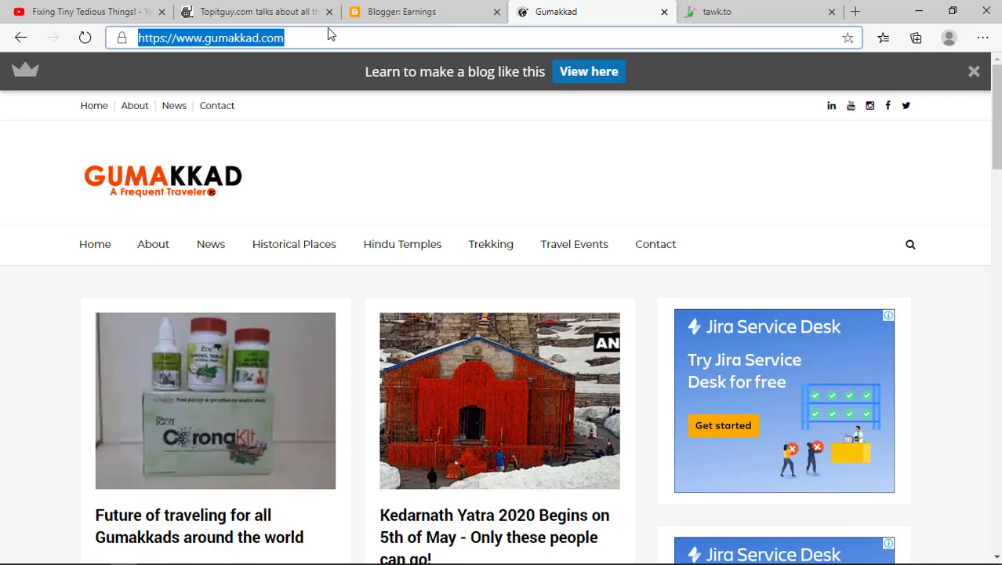
pyautogui.hotkey('ctrl', 'c')
pyautogui.hotkey('ctrl', 'Tab')
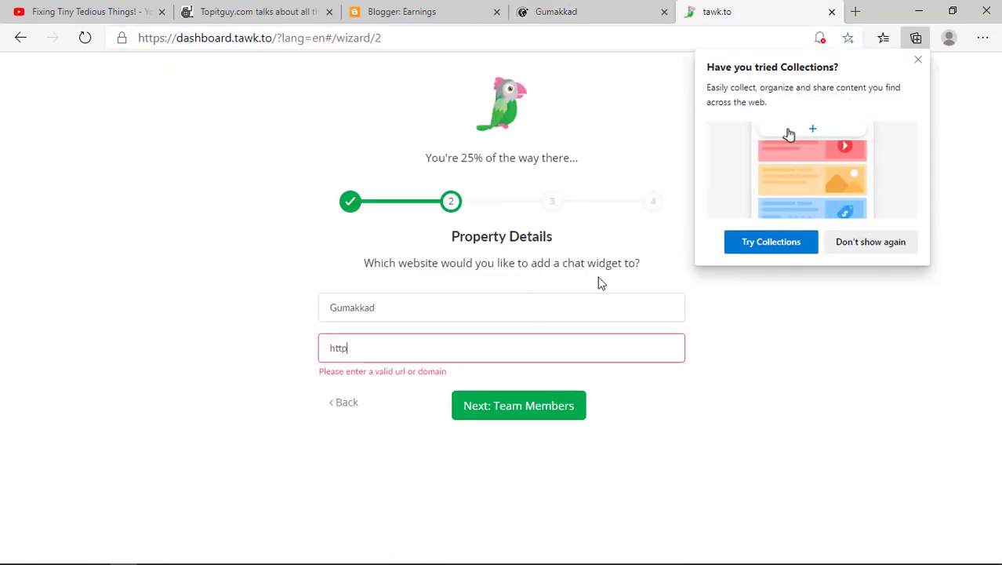
pyautogui.hotkey('ctrl', 'a')
pyautogui.hotkey('ctrl', 'v')
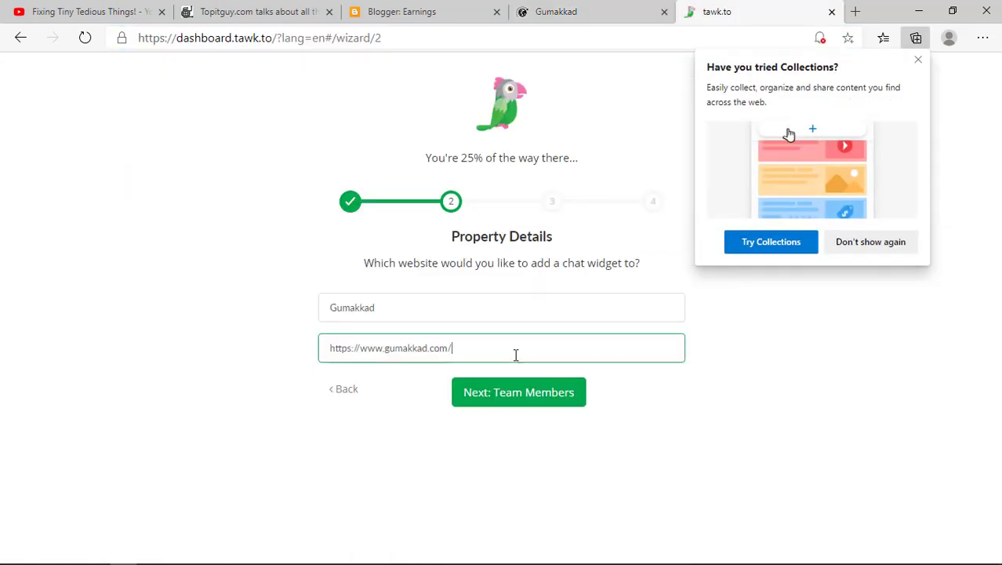
pyautogui.click(872, 249)
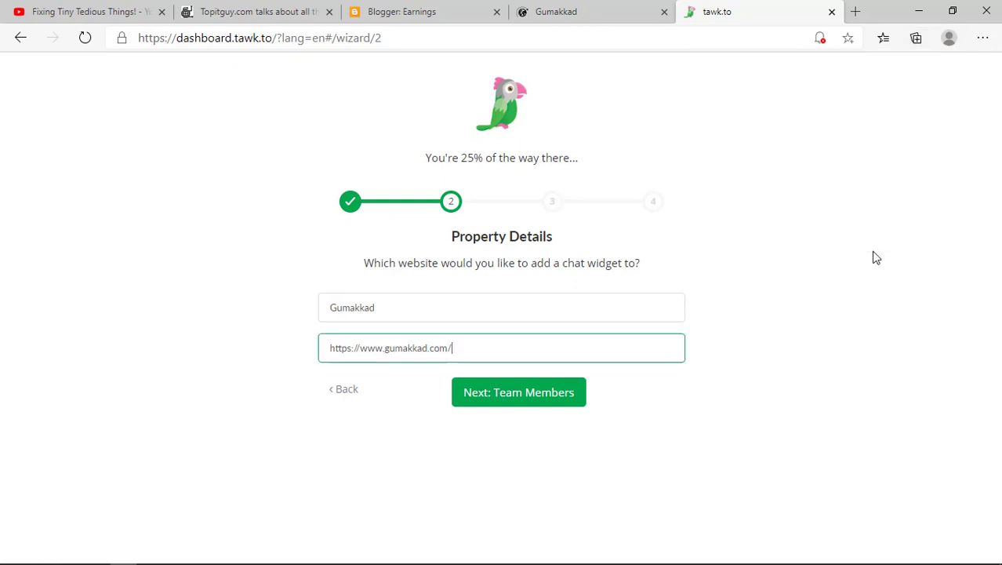
pyautogui.click(518, 408)
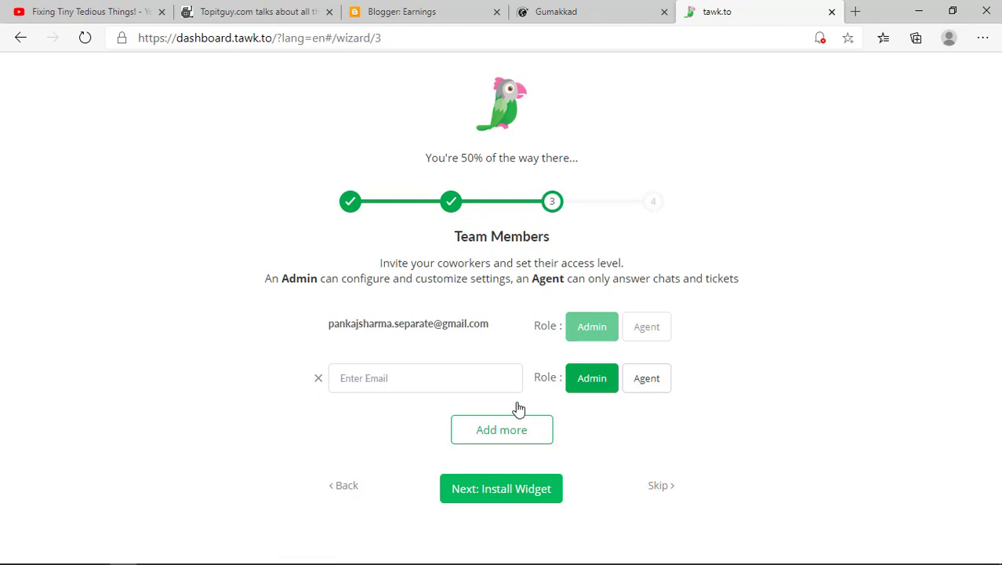
# Step: Remove the empty invite row, then copy the widget code from the Install Widget step
pyautogui.click(319, 379)
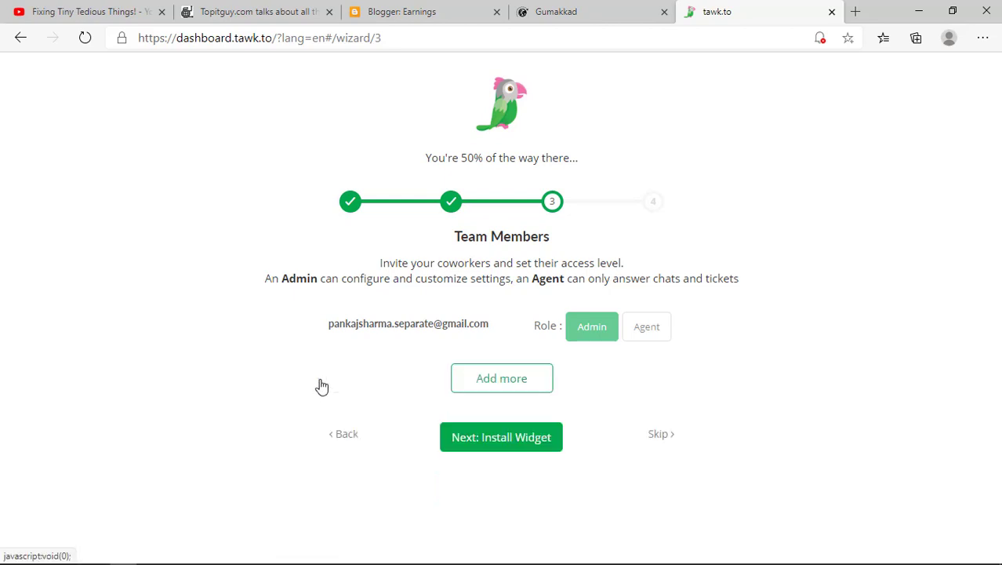
pyautogui.click(528, 447)
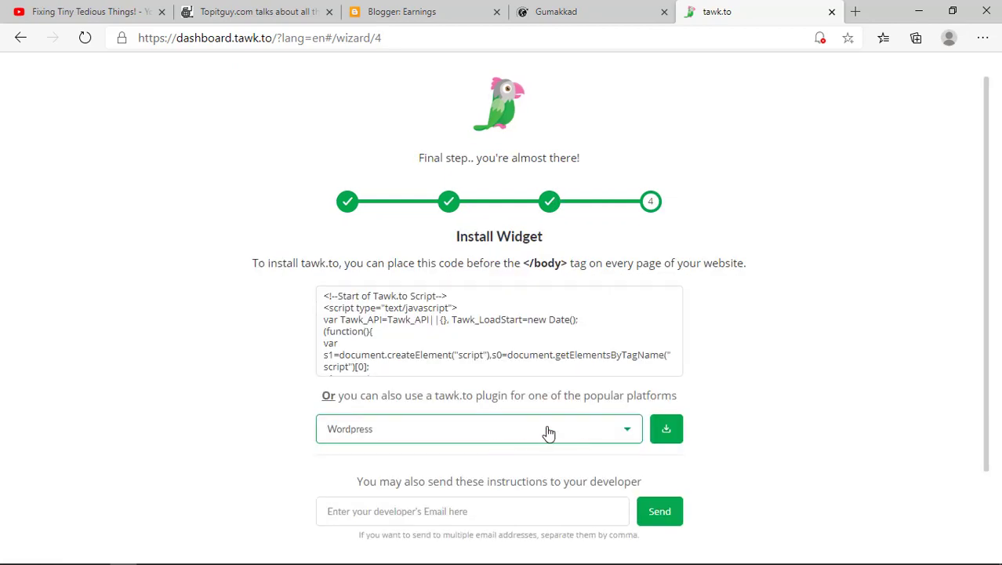
pyautogui.moveTo(499, 330)
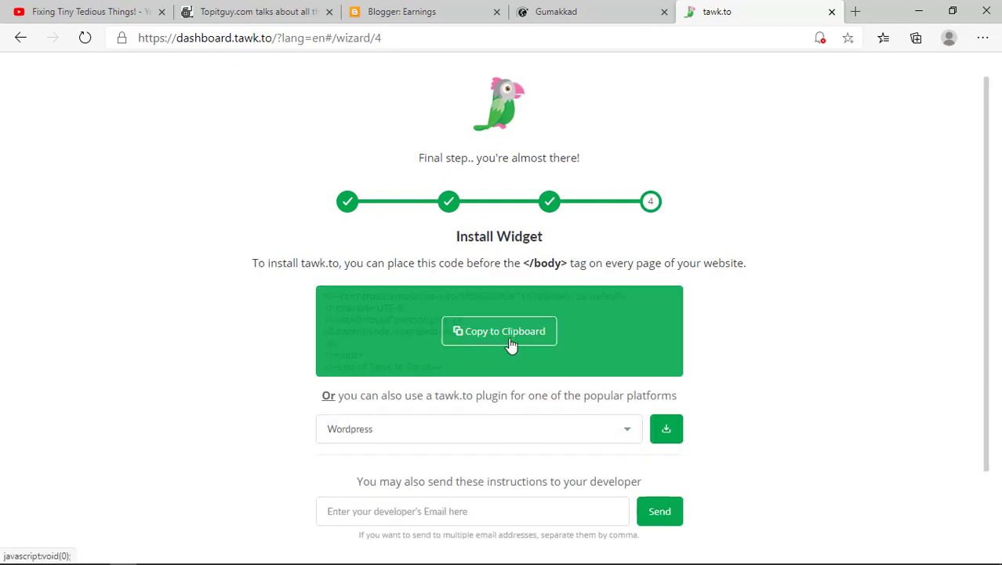
pyautogui.click(510, 346)
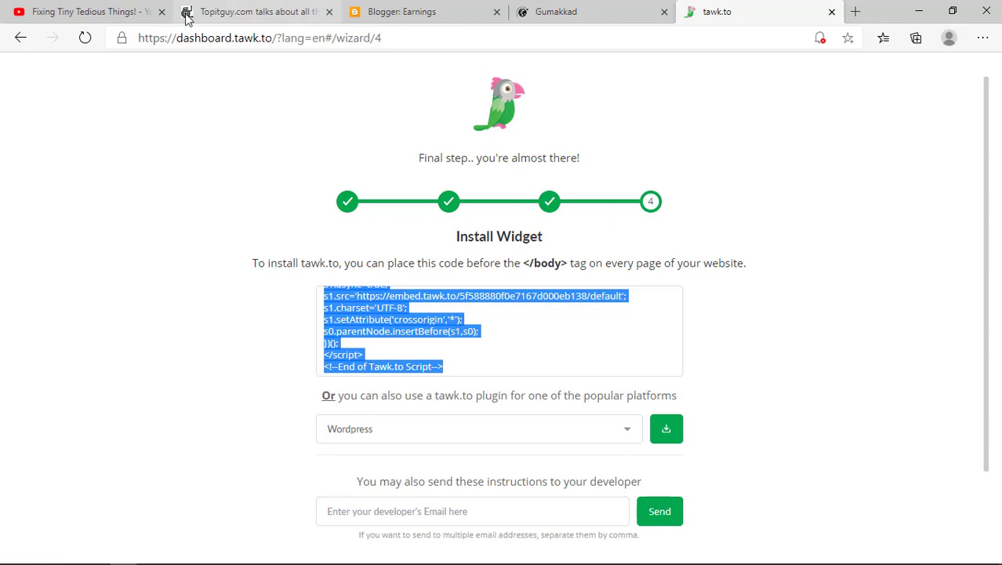
# Step: Open Edit HTML for the Gumakkad blog's current theme in Blogger
pyautogui.click(418, 7)
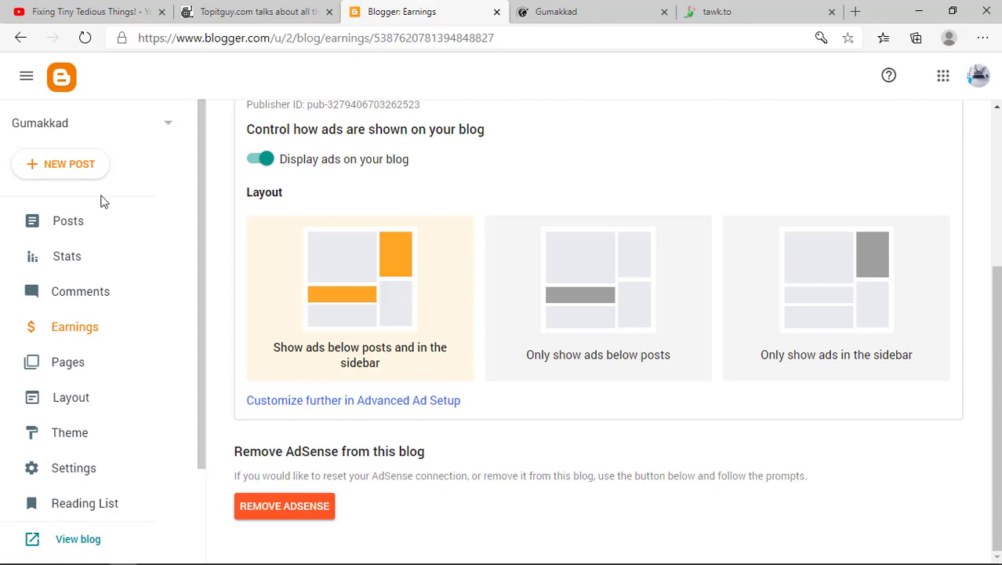
pyautogui.scroll(-3, 192, 380)
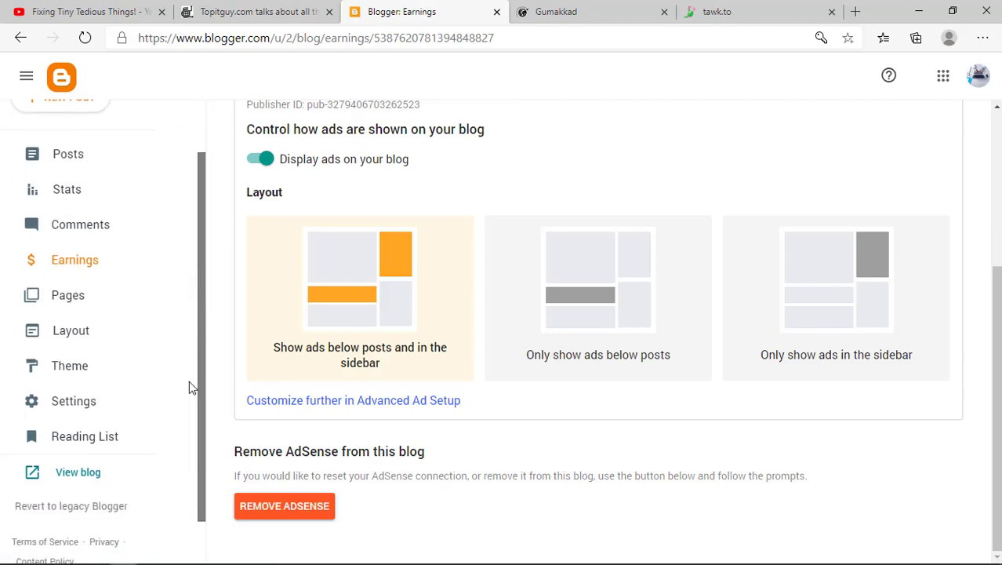
pyautogui.click(75, 324)
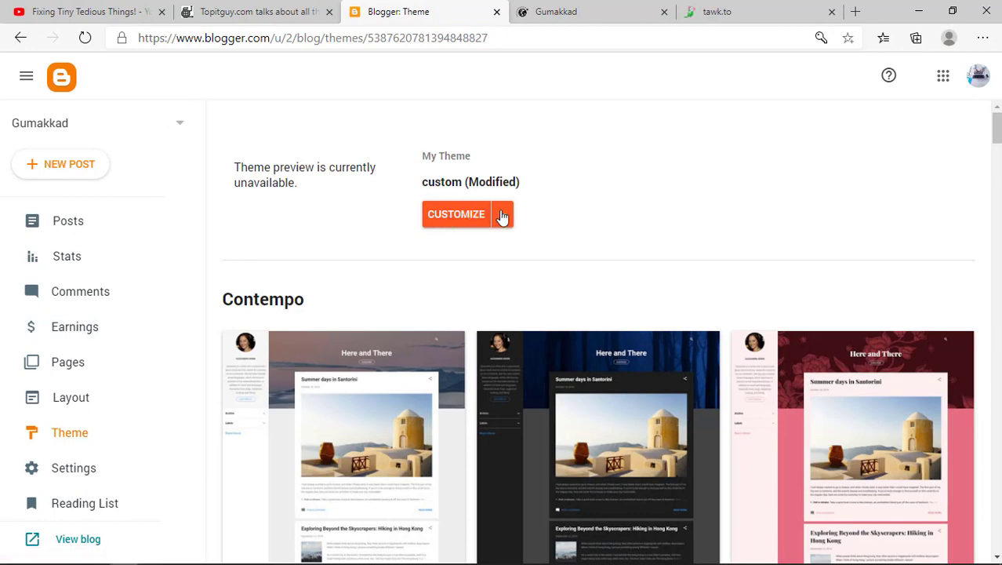
pyautogui.click(502, 215)
pyautogui.click(360, 333)
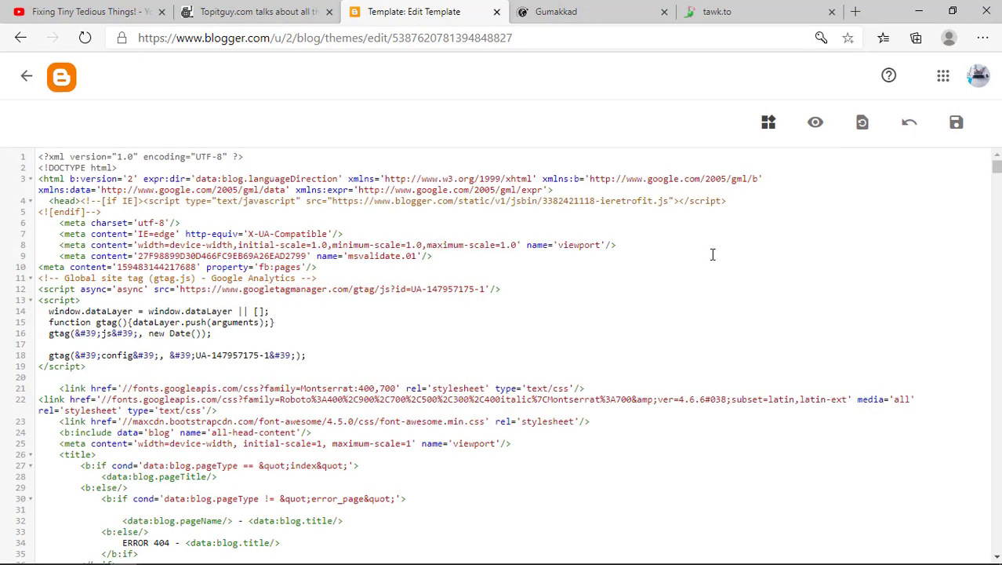
# Step: Paste the tawk.to script on a new line just before </body> and save the theme
pyautogui.hotkey('ctrl', 'f')
pyautogui.write('</body')
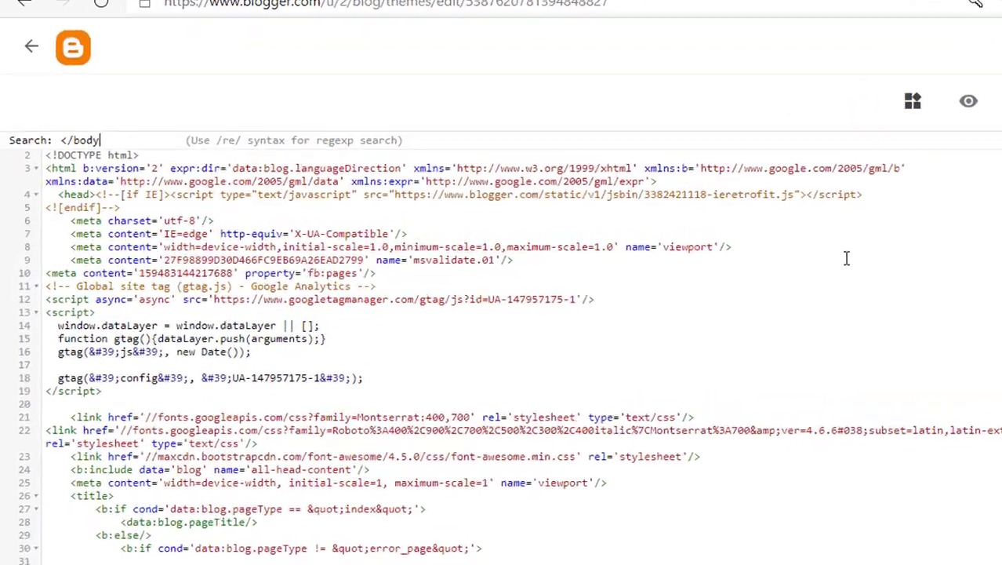
pyautogui.write('>')
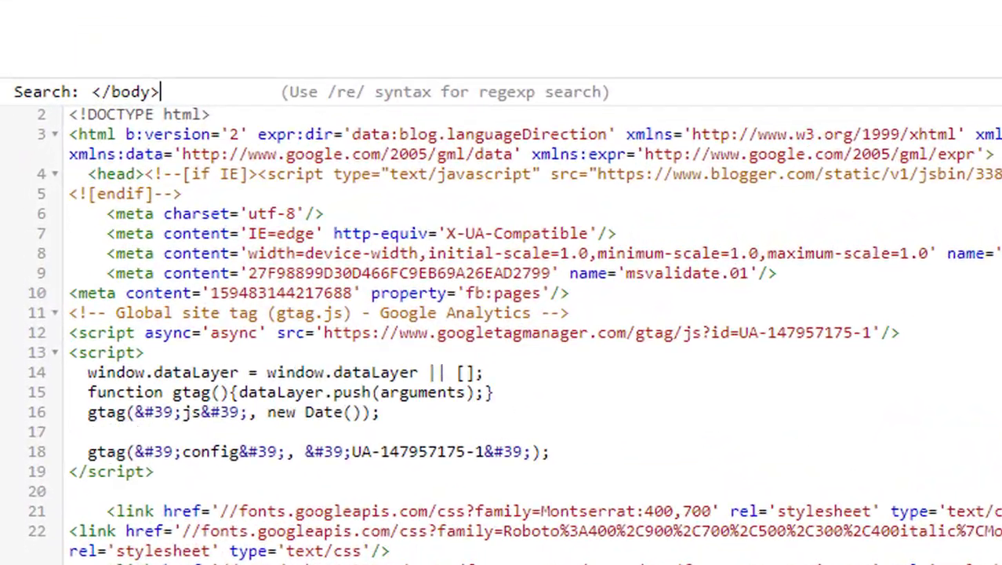
pyautogui.press('Return')
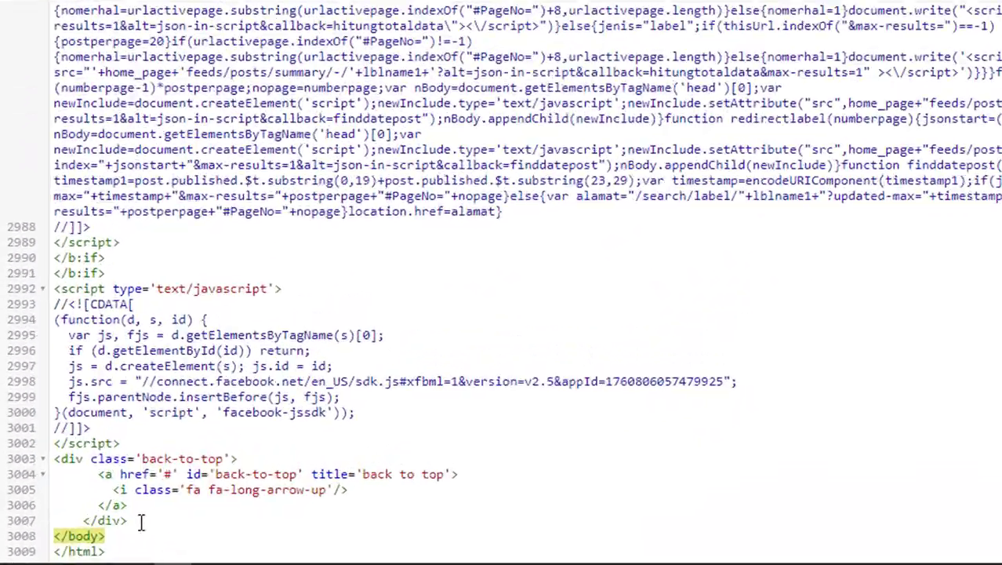
pyautogui.click(308, 470)
pyautogui.press('Return')
pyautogui.hotkey('ctrl', 'v')
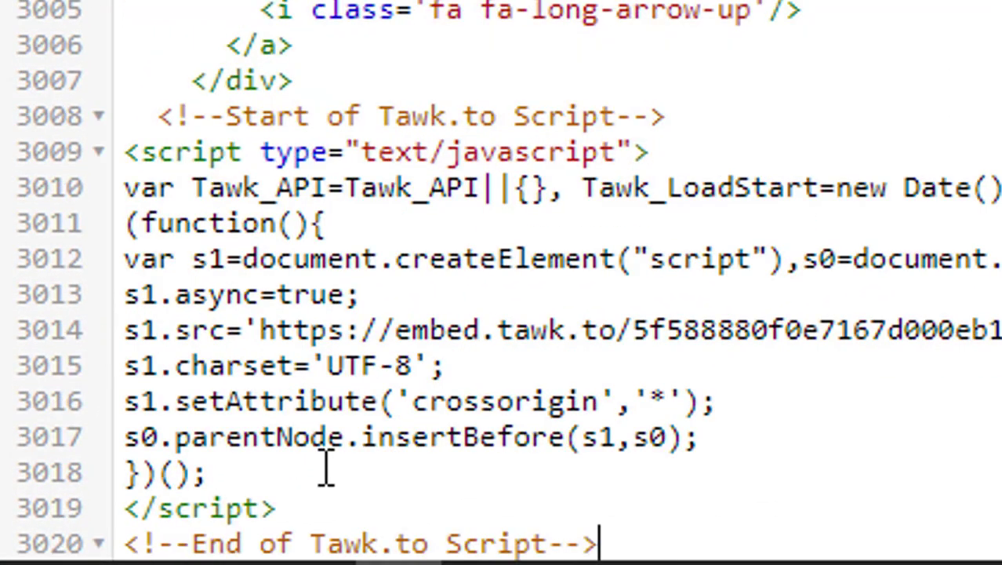
pyautogui.hotkey('ctrl', 's')
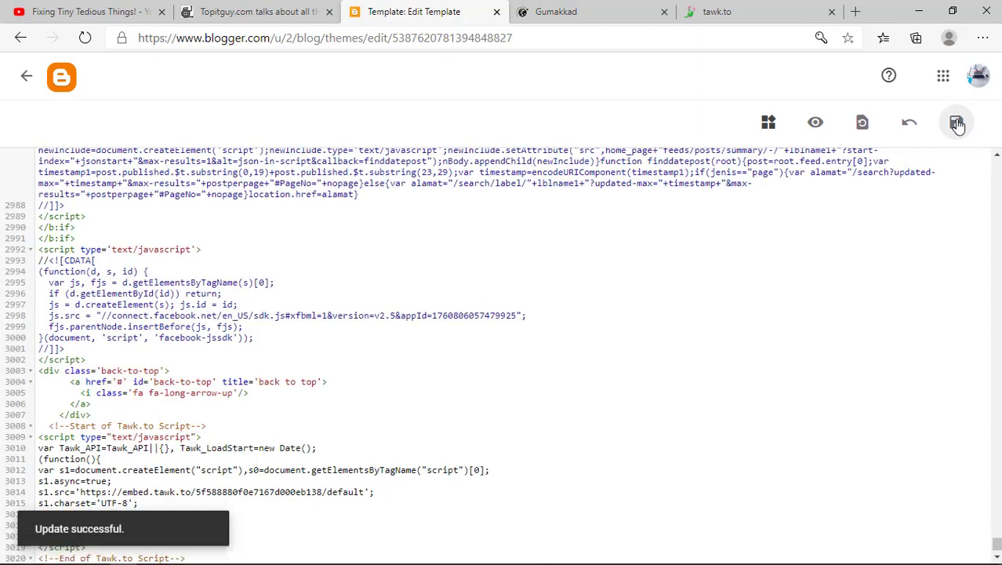
# Step: Finish the tawk.to wizard, skip the dashboard tour, and bring the Gumakkad blog forward
pyautogui.click(721, 11)
pyautogui.scroll(-1, 980, 468)
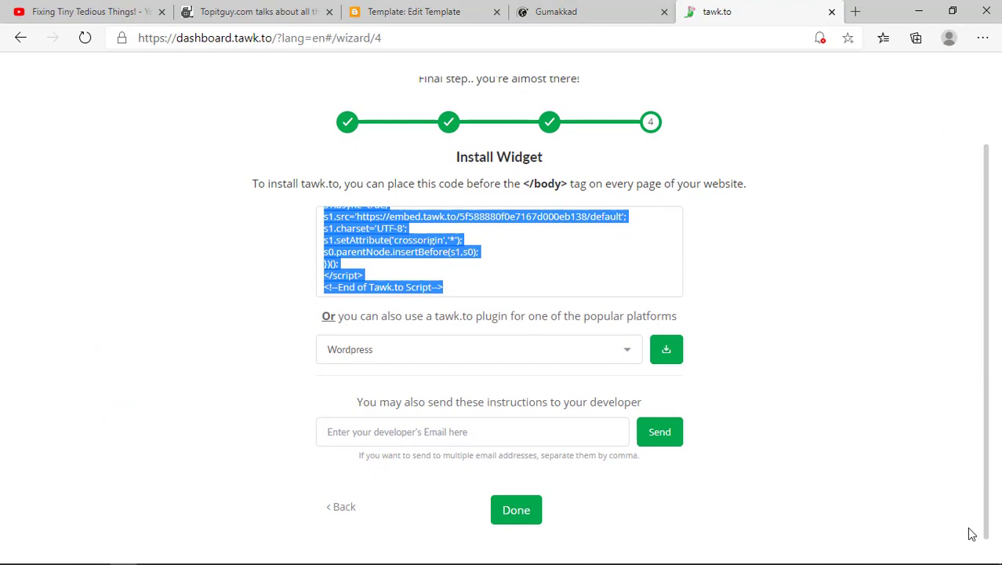
pyautogui.click(524, 516)
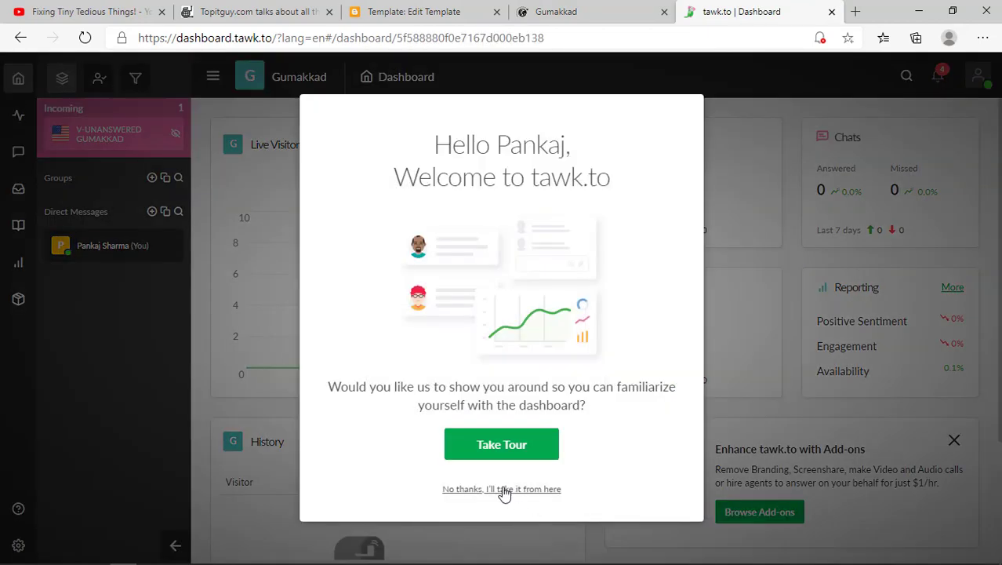
pyautogui.click(506, 489)
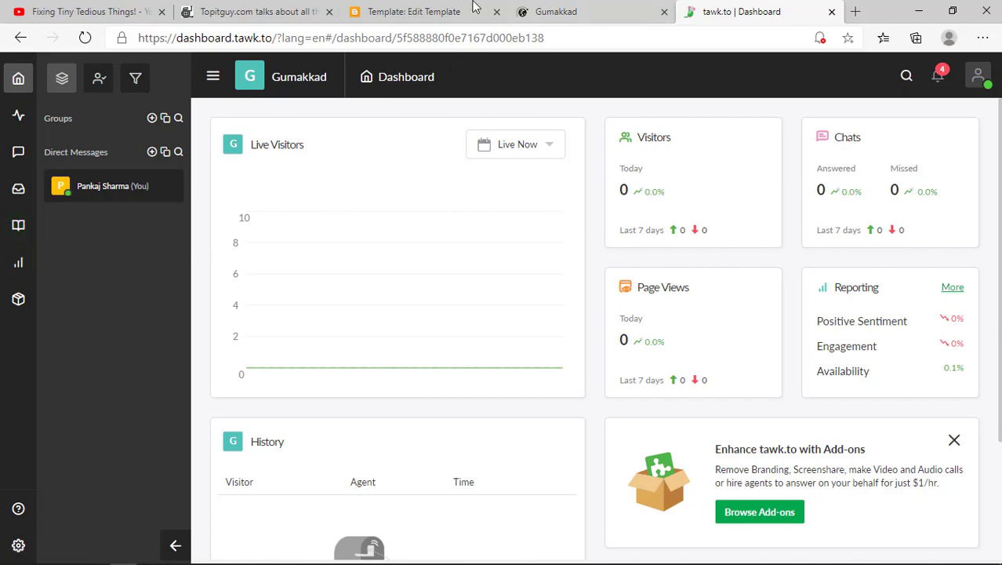
pyautogui.click(622, 6)
# Step: Reload gumakkad.com and send 'hi' through its new chat widget as a visitor
pyautogui.rightClick(622, 6)
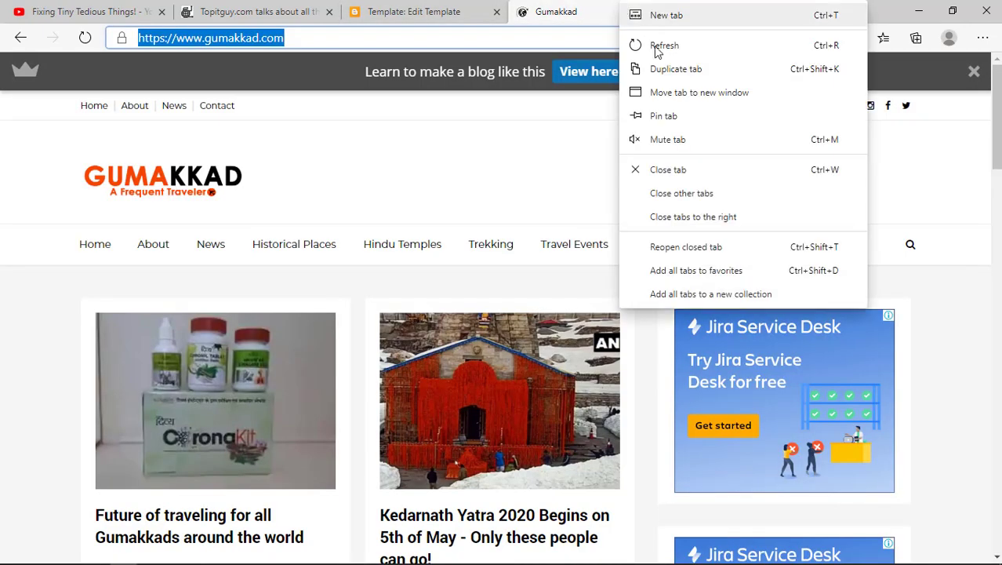
pyautogui.click(659, 52)
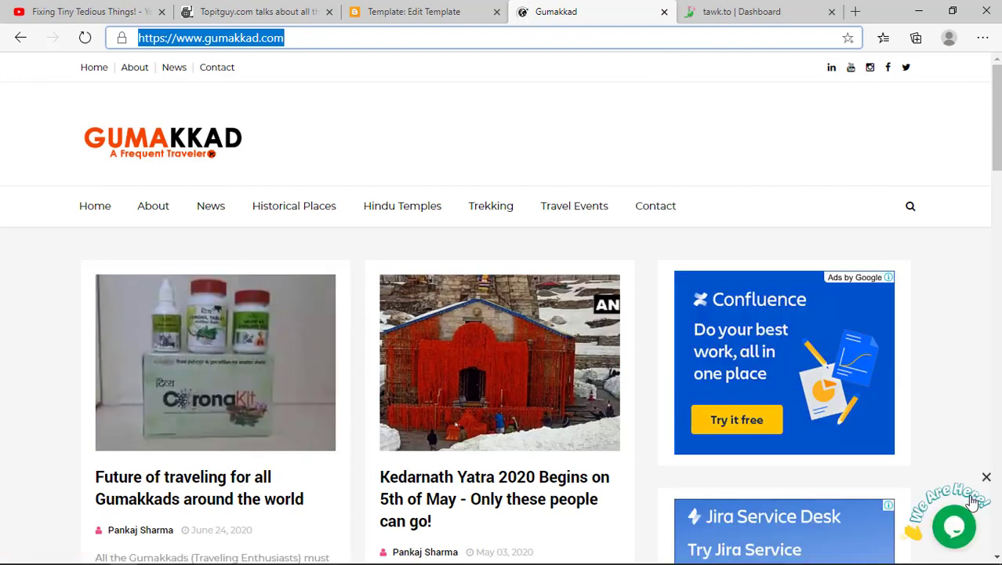
pyautogui.click(959, 533)
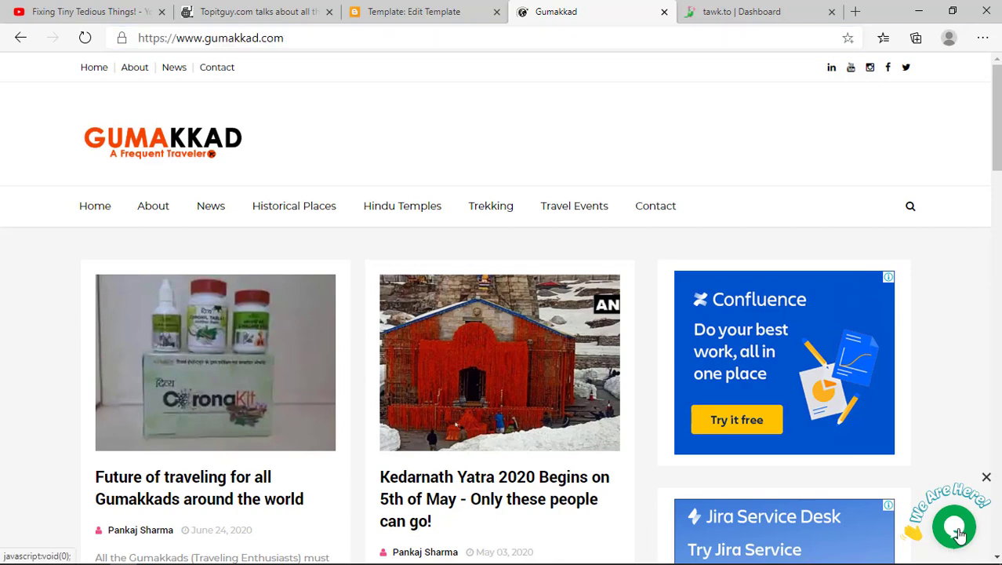
pyautogui.write('h')
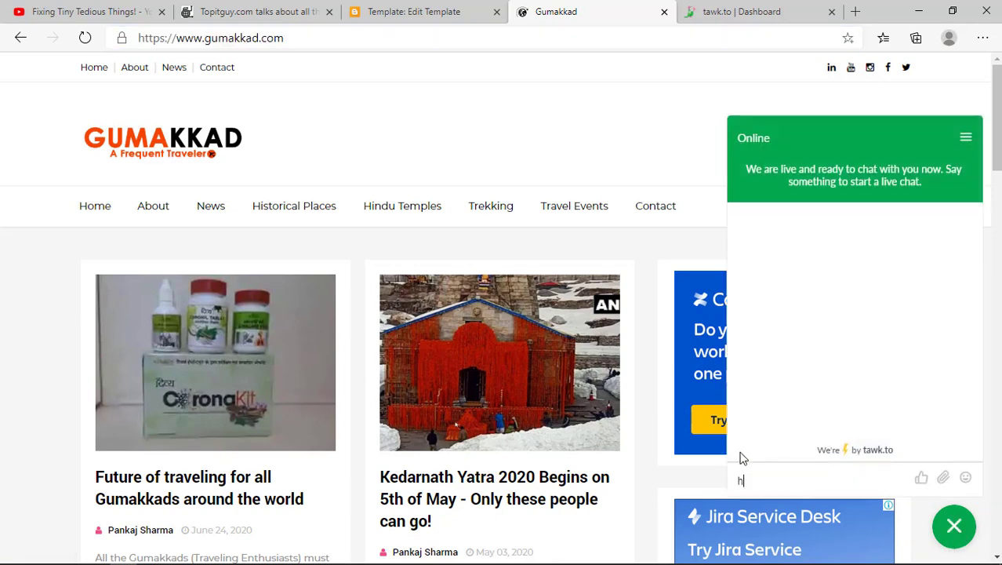
pyautogui.write('i')
pyautogui.press('Return')
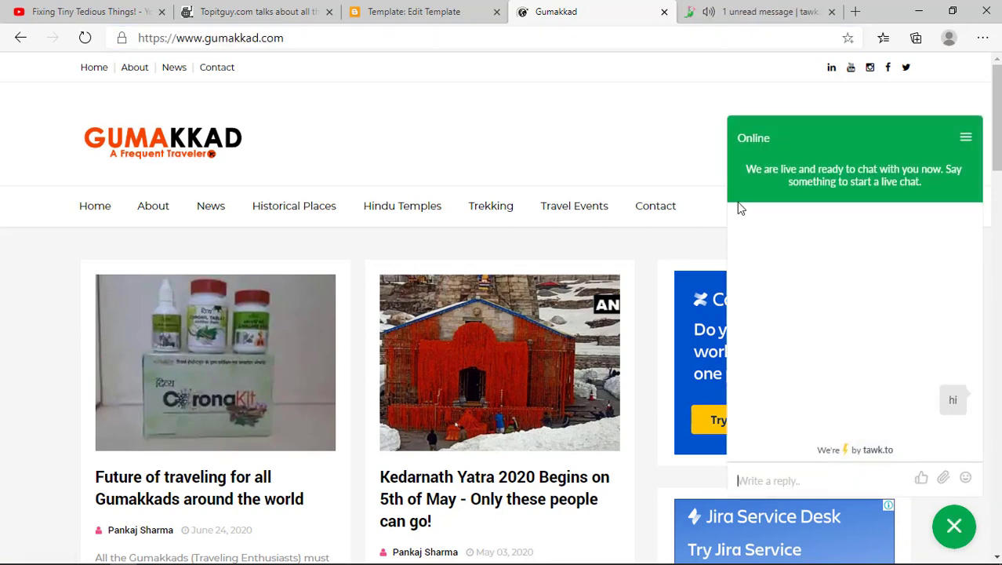
pyautogui.click(745, 8)
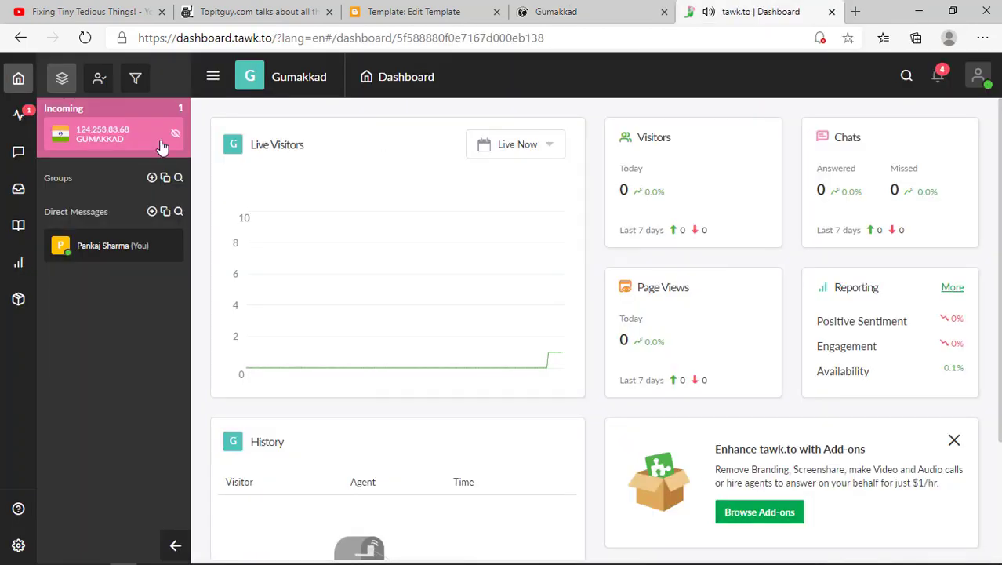
# Step: Join the incoming visitor chat in tawk.to, reply 'hi', and return to the Gumakkad blog
pyautogui.click(83, 132)
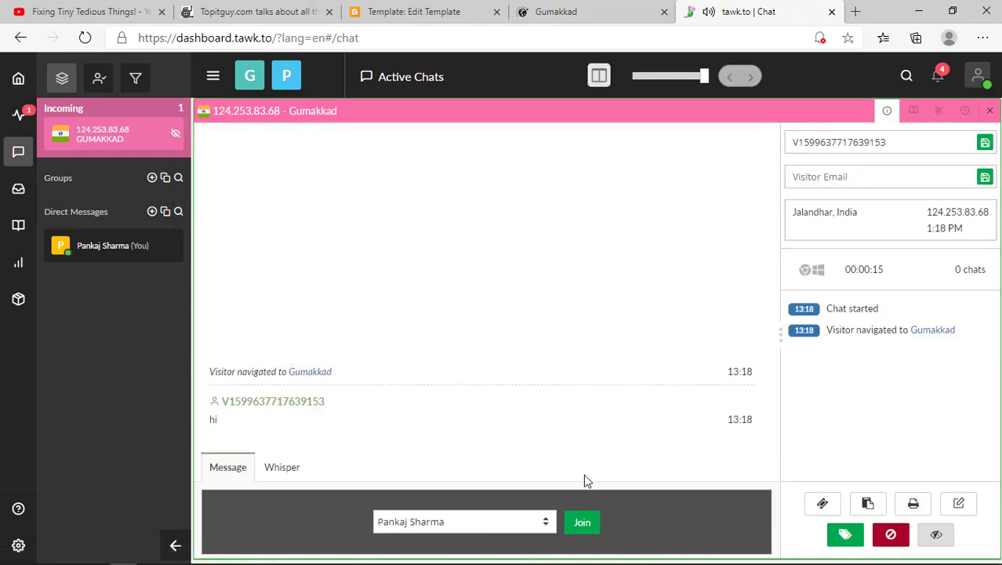
pyautogui.click(581, 523)
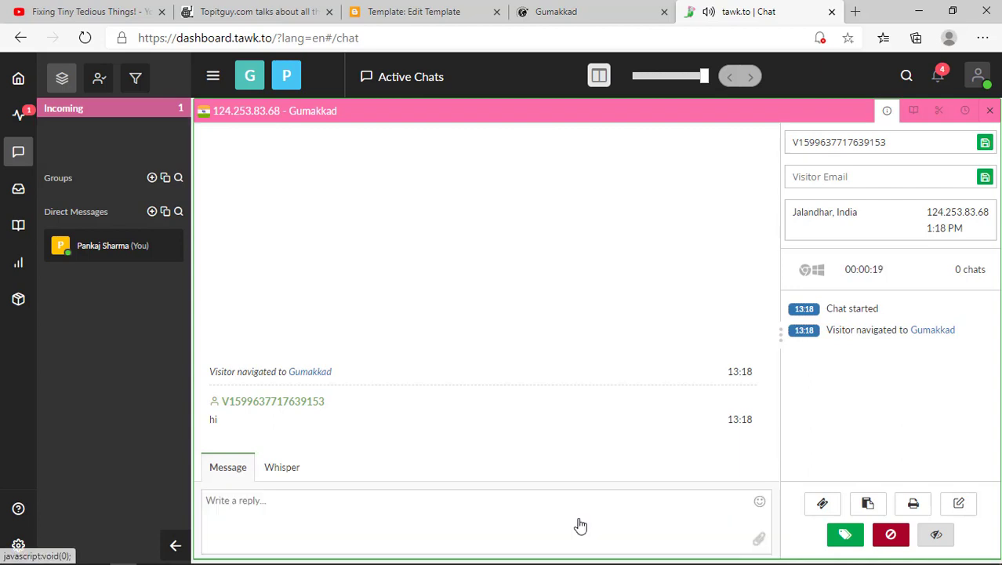
pyautogui.write('hi')
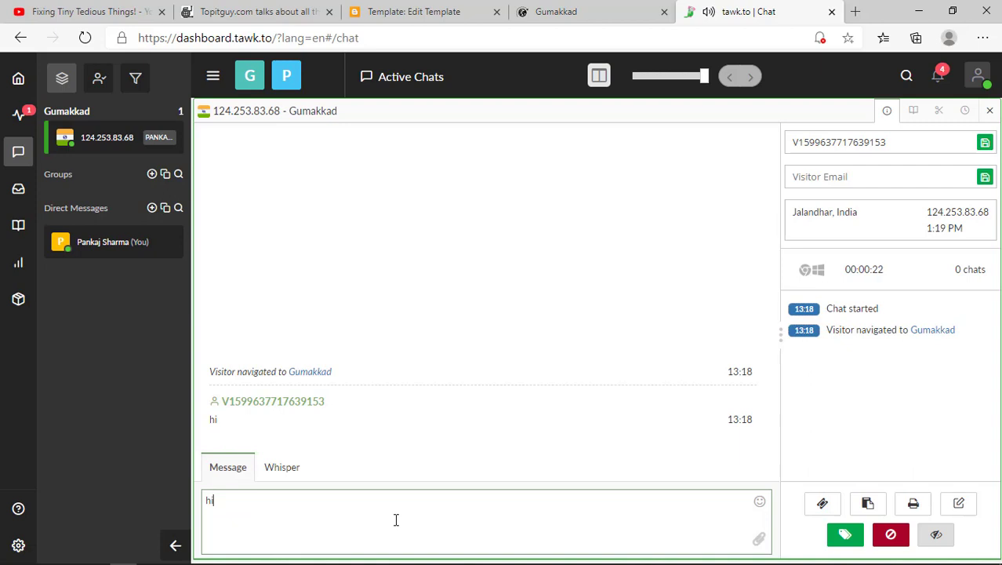
pyautogui.press('Return')
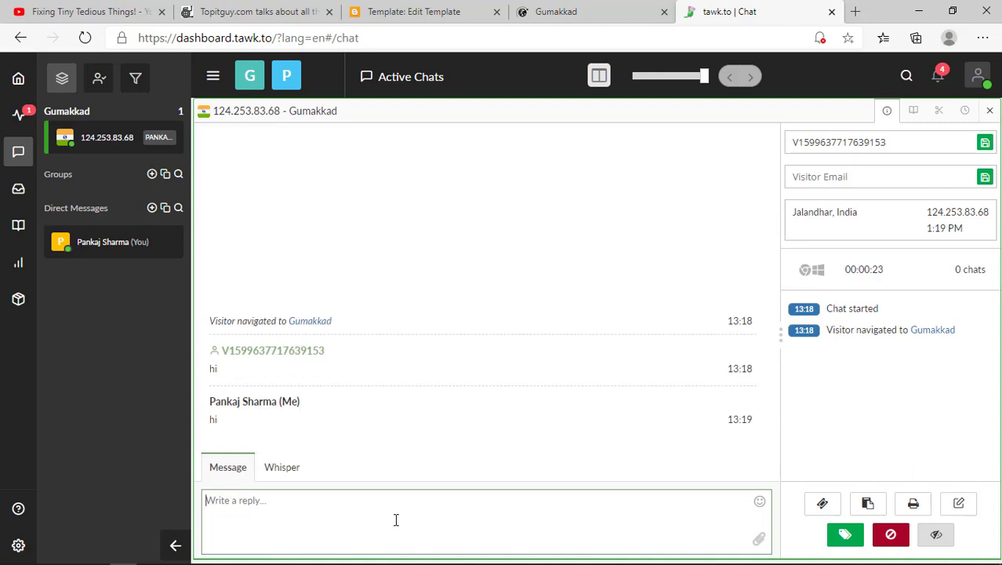
pyautogui.click(562, 11)
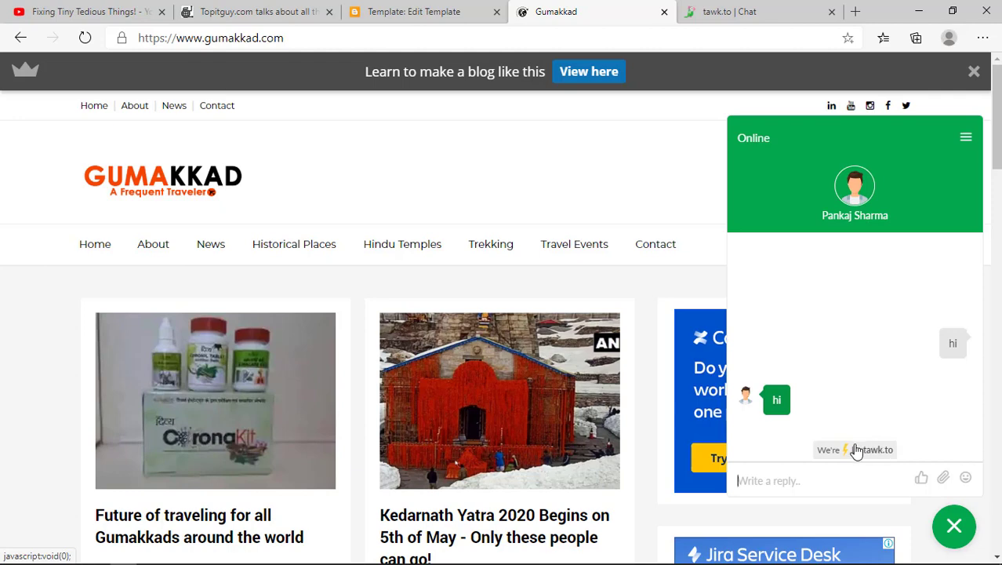
# Step: Open the 'Future of traveling for all Gumakkads around the world' post and scroll through it
pyautogui.click(243, 521)
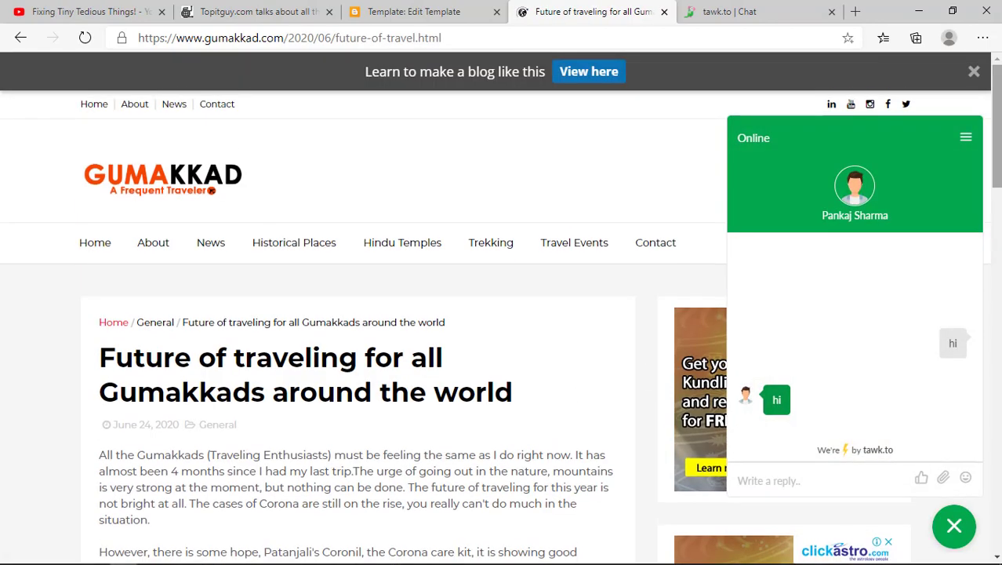
pyautogui.scroll(-1, 502, 329)
pyautogui.scroll(-1, 502, 330)
pyautogui.scroll(-1, 502, 329)
pyautogui.scroll(3, 996, 179)
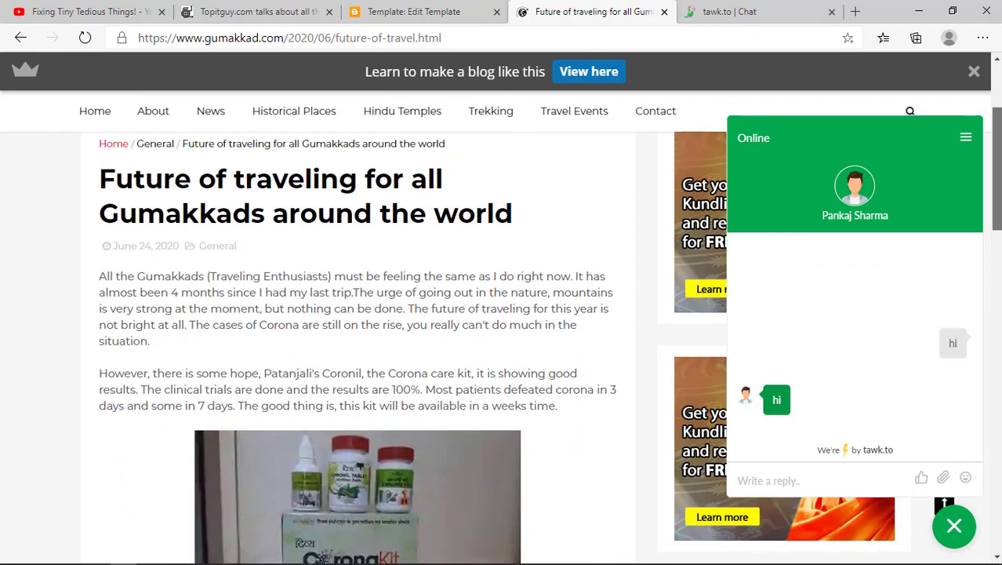